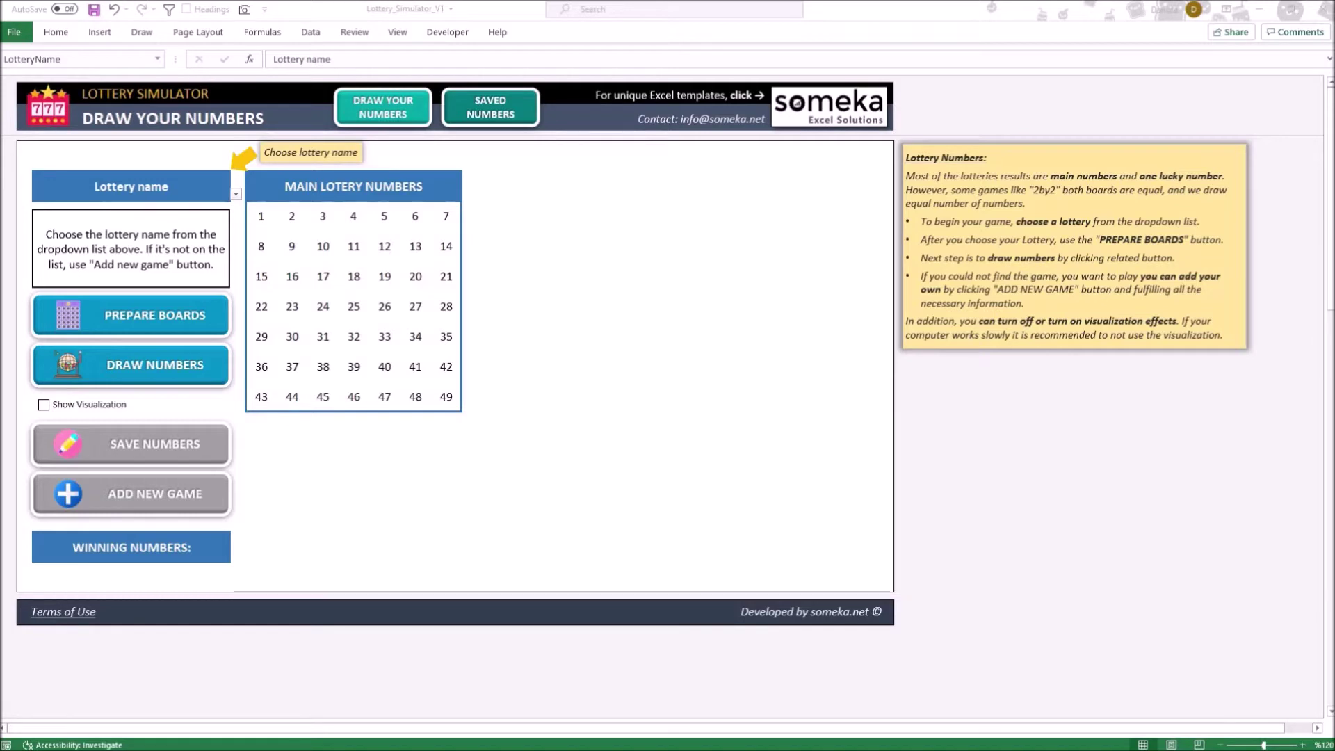
- Pick Powerball as the lottery game: 5 numbers from 1–69 plus 1 lucky from 1–26
{"action": "key", "text": "alt+Tab"}
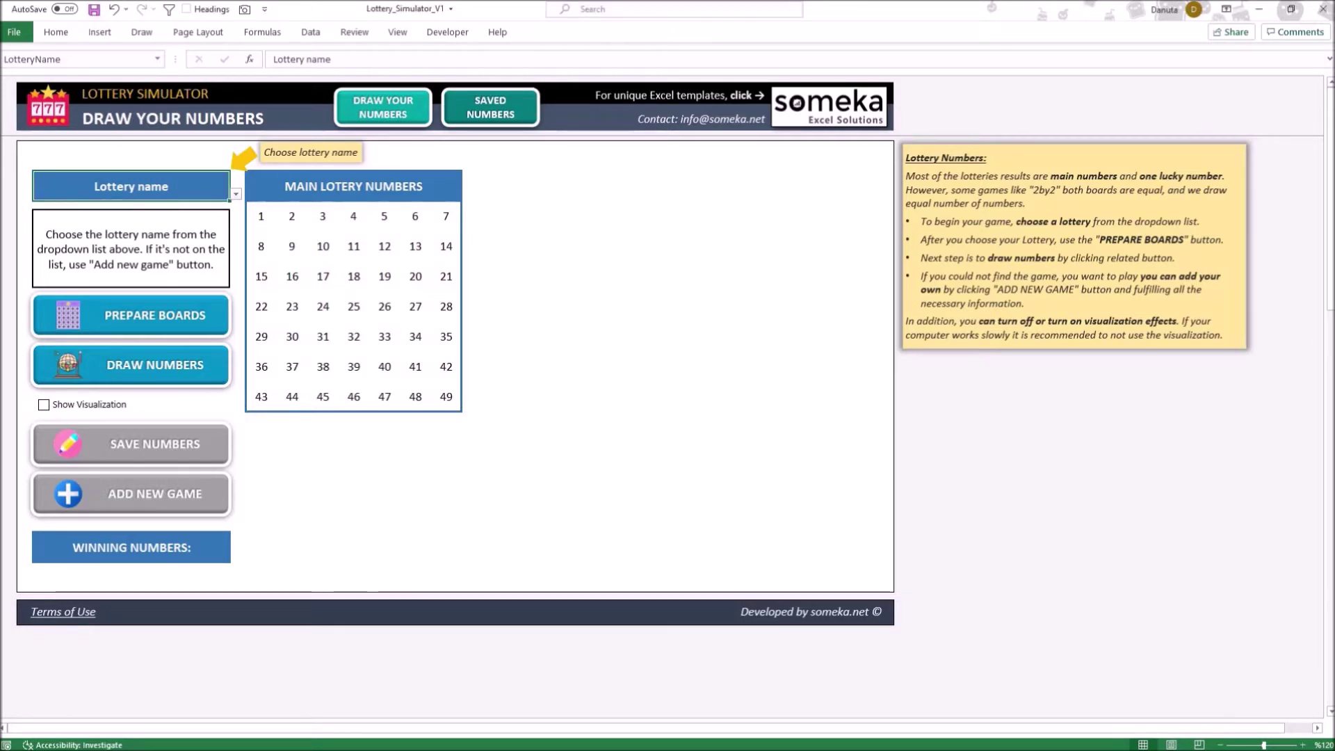
{"action": "left_click", "coordinate": [237, 194]}
{"action": "key", "text": "Escape"}
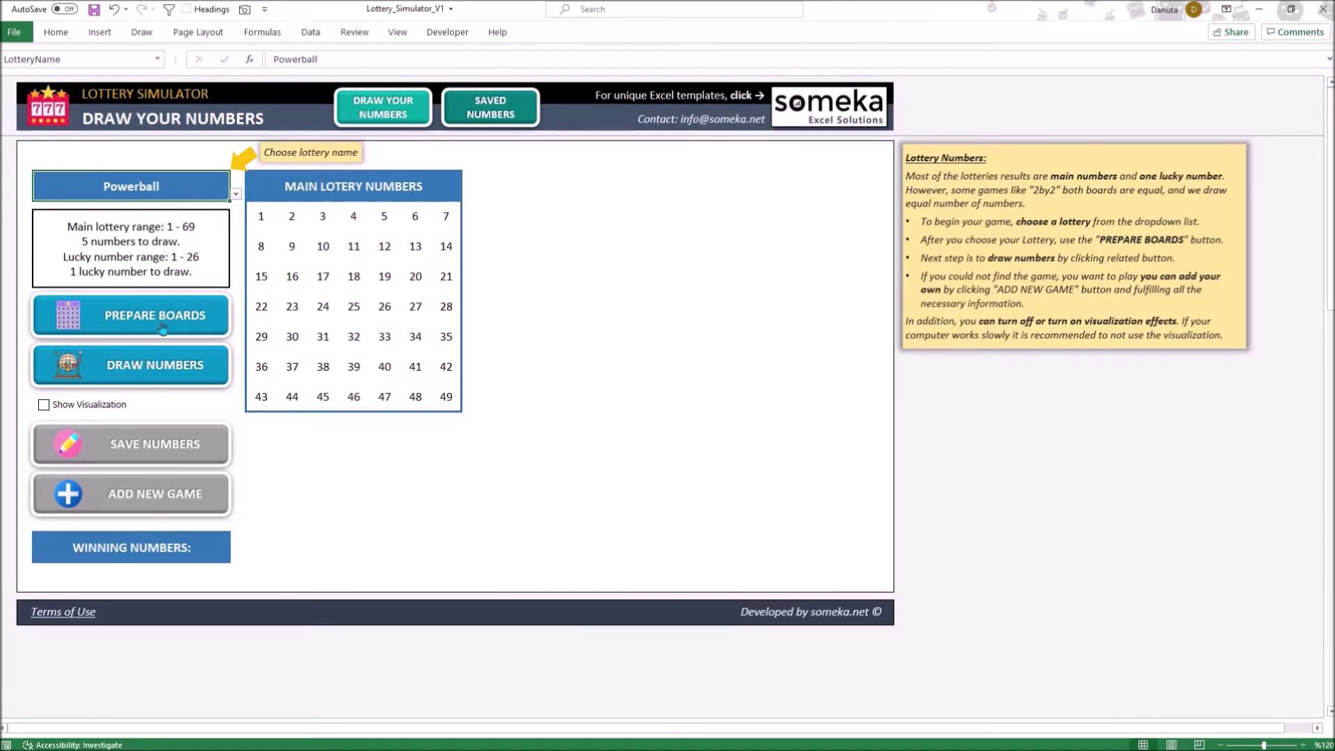
- Build the Powerball boards and draw 12, 19, 36, 38, 49 with lucky ball 13
{"action": "left_click", "coordinate": [164, 328]}
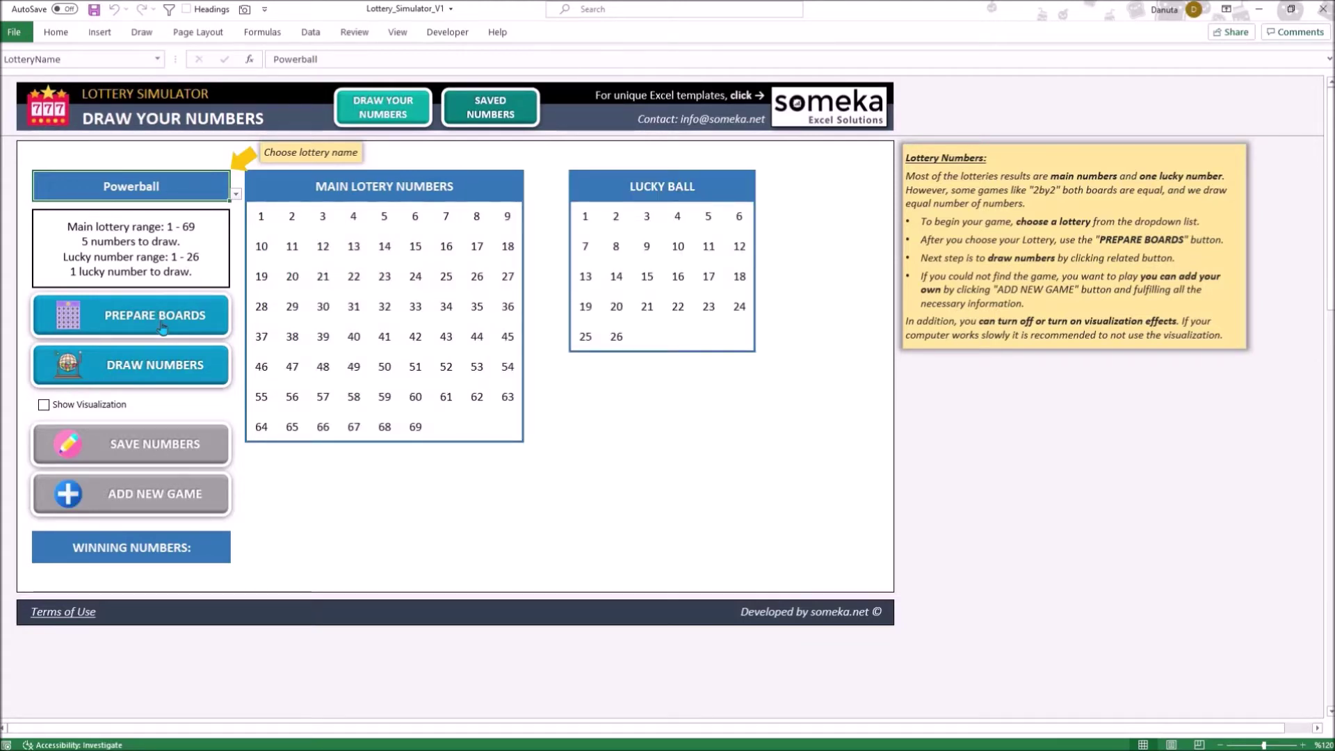
{"action": "left_click", "coordinate": [182, 367]}
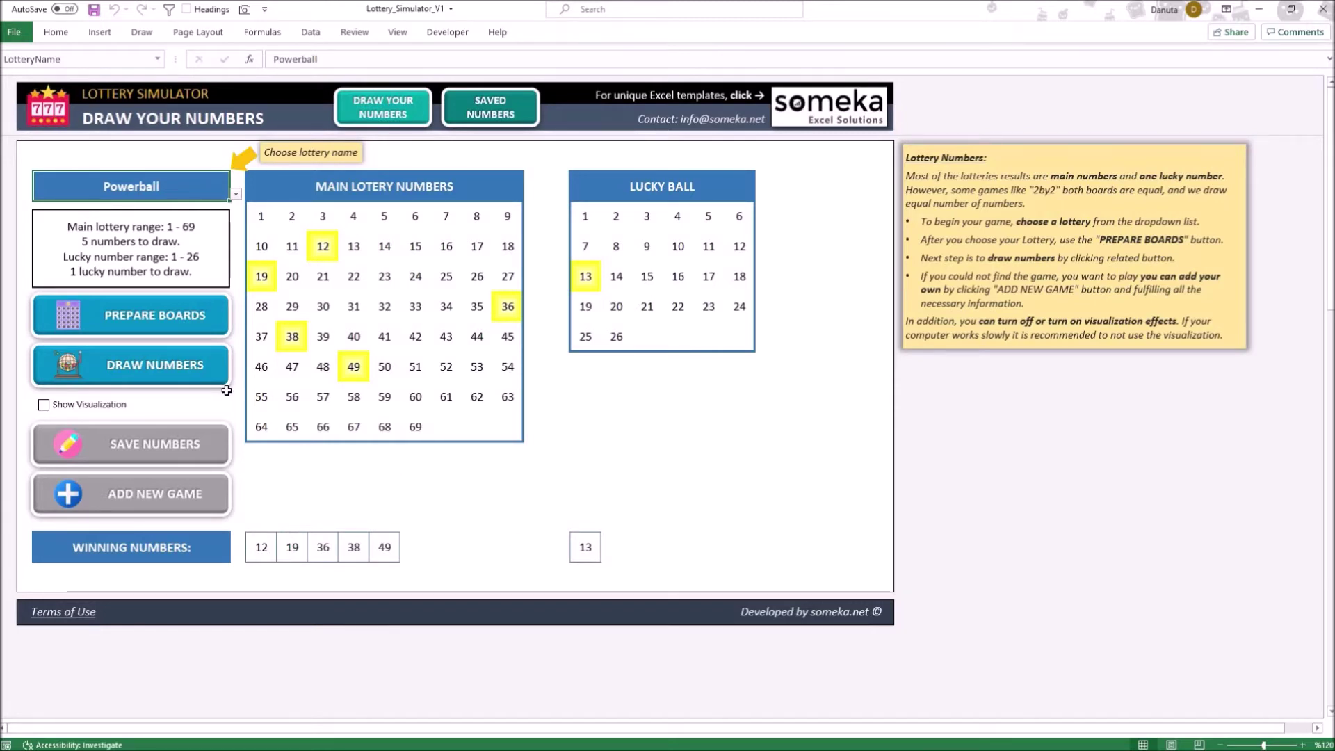
- Save a new game 'MyLottery': 8 numbers up to 81, 1 lucky number up to 21
{"action": "left_click", "coordinate": [168, 505]}
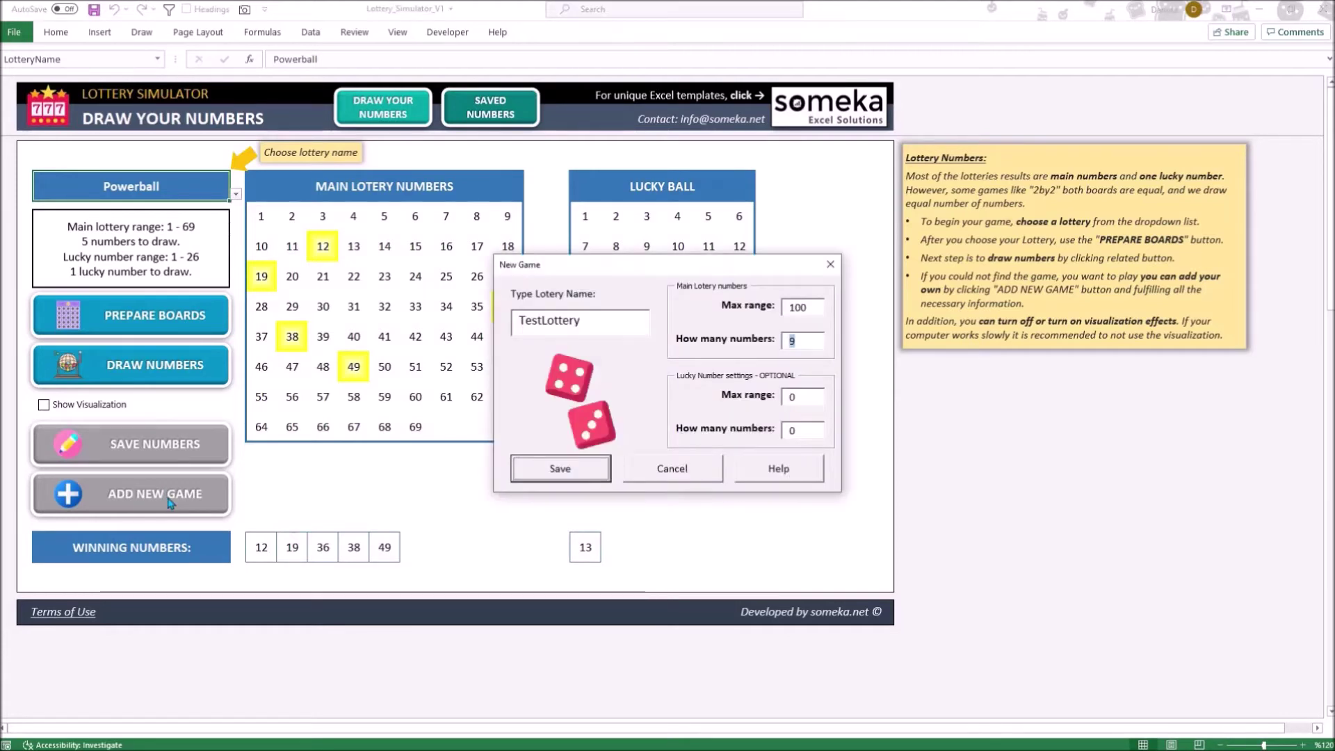
{"action": "double_click", "coordinate": [508, 318]}
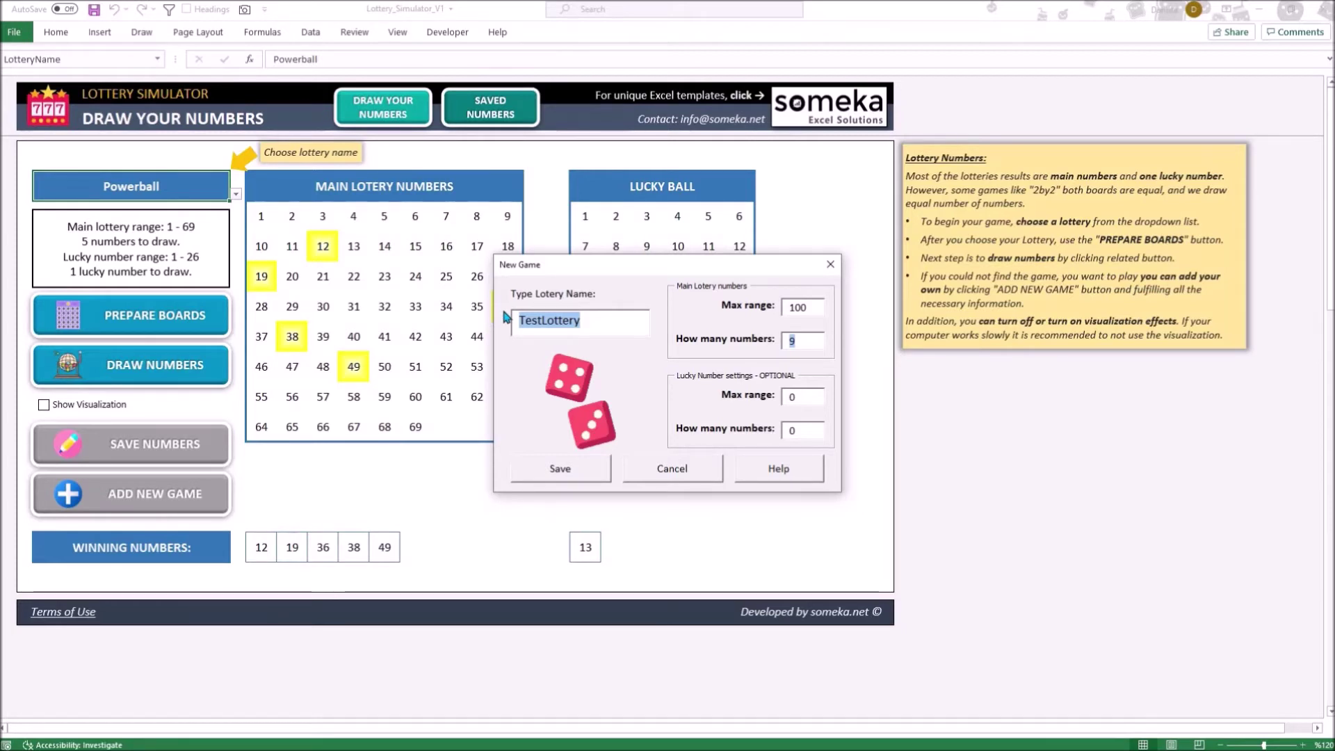
{"action": "type", "text": "MyLotte"}
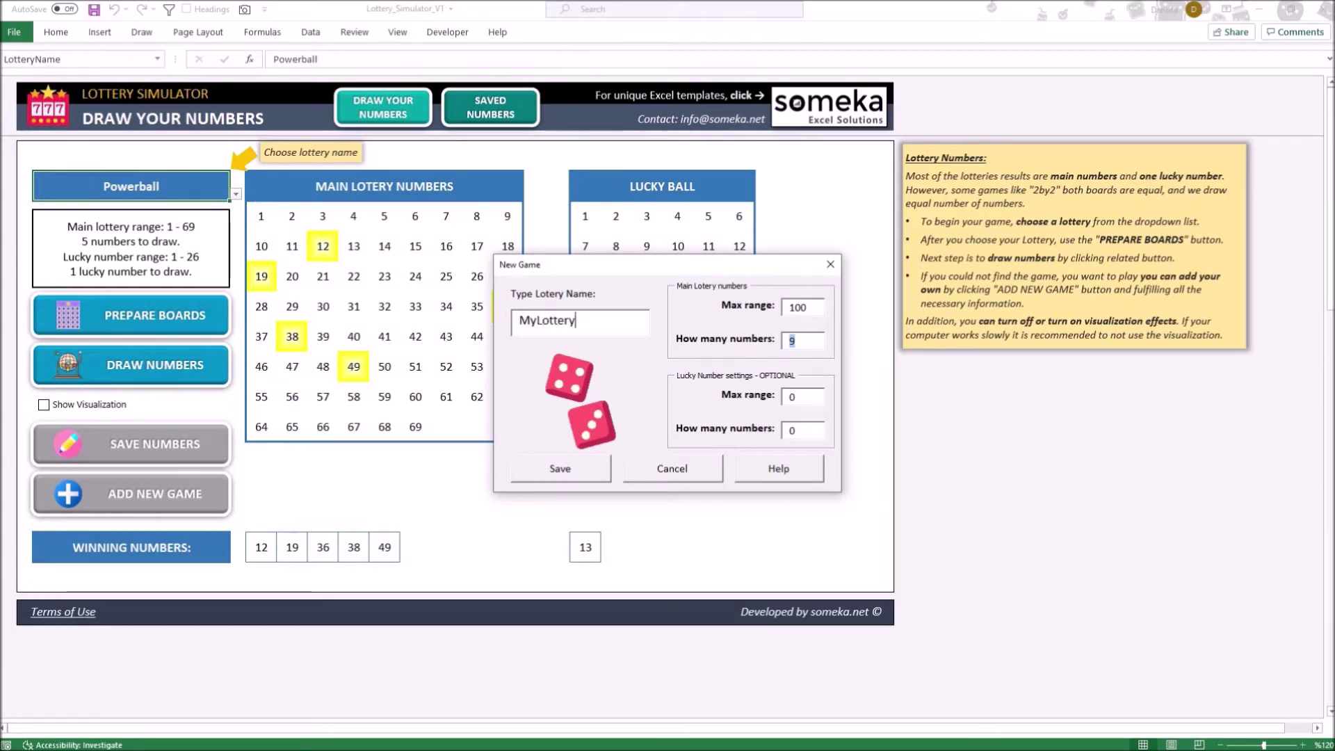
{"action": "left_click_drag", "start_coordinate": [815, 306], "coordinate": [790, 307]}
{"action": "type", "text": "81"}
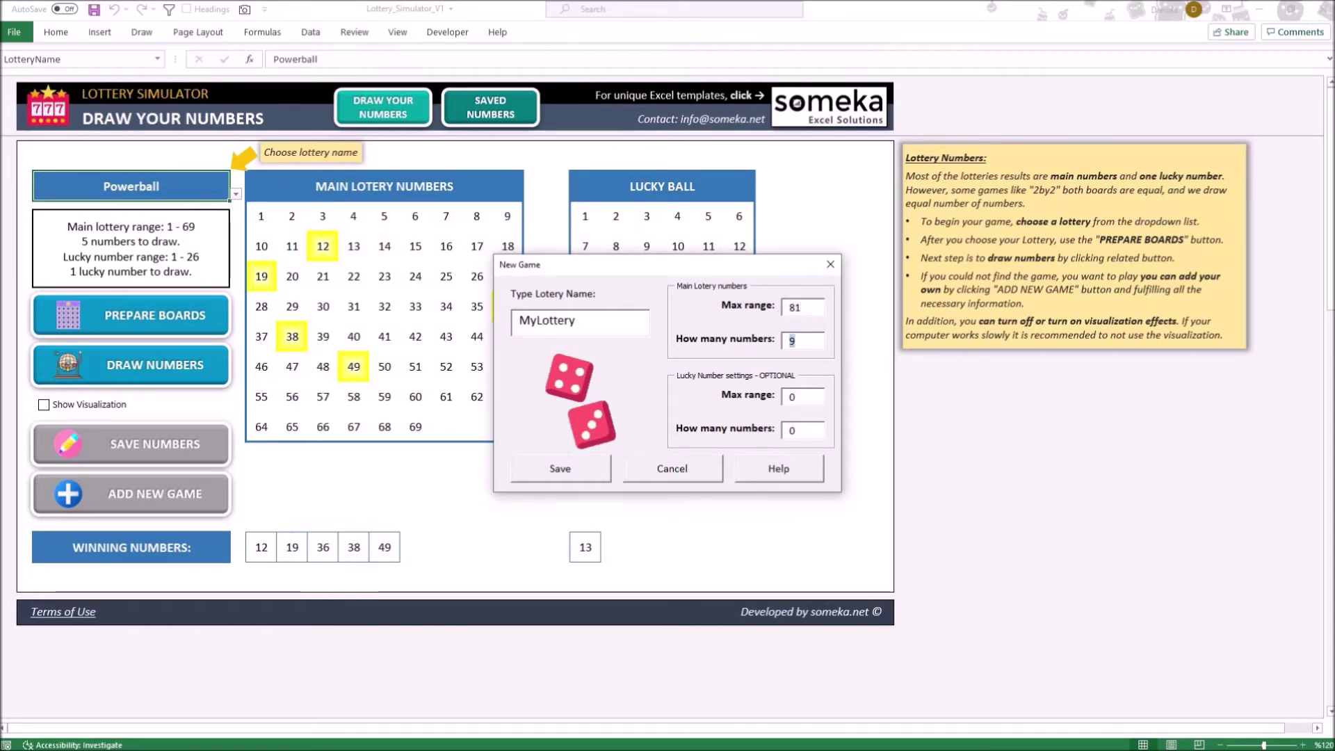
{"action": "type", "text": "8"}
{"action": "key", "text": "Tab"}
{"action": "type", "text": "2"}
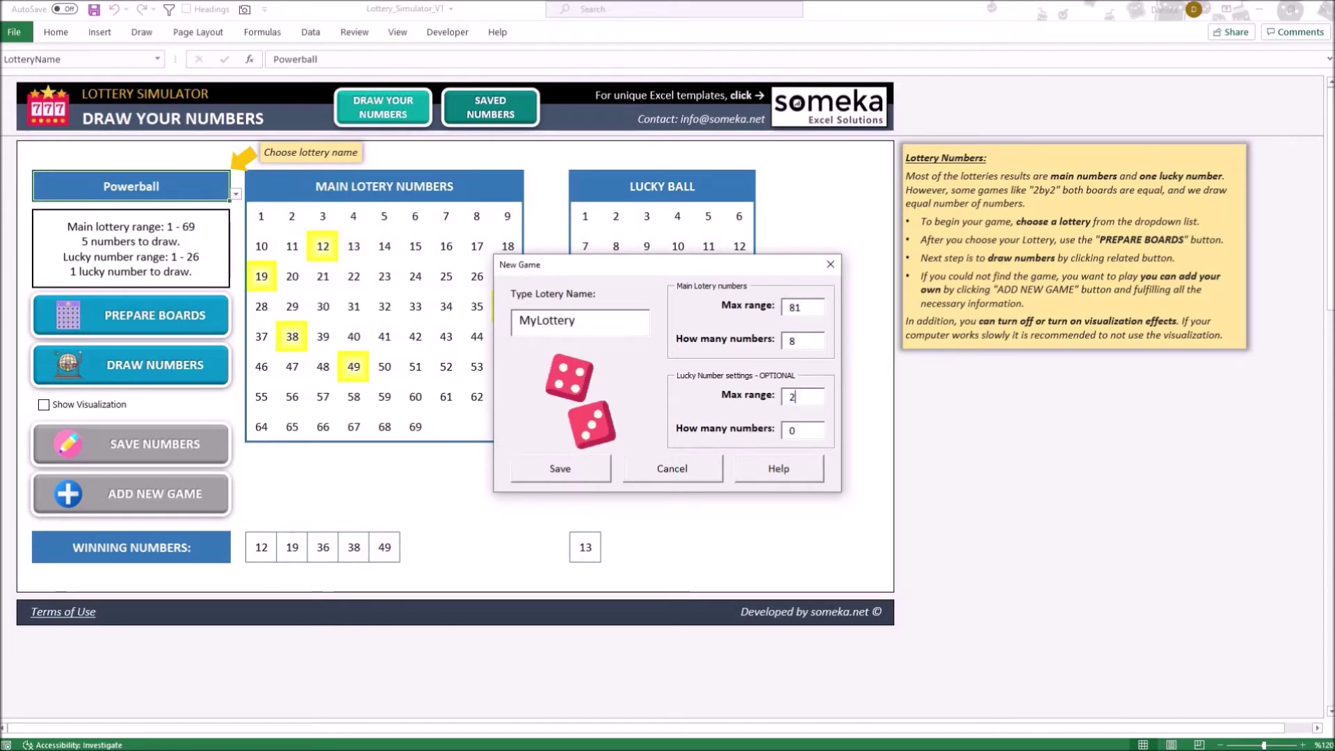
{"action": "type", "text": "1"}
{"action": "key", "text": "Tab"}
{"action": "type", "text": "1"}
{"action": "left_click", "coordinate": [553, 472]}
{"action": "left_click", "coordinate": [701, 449]}
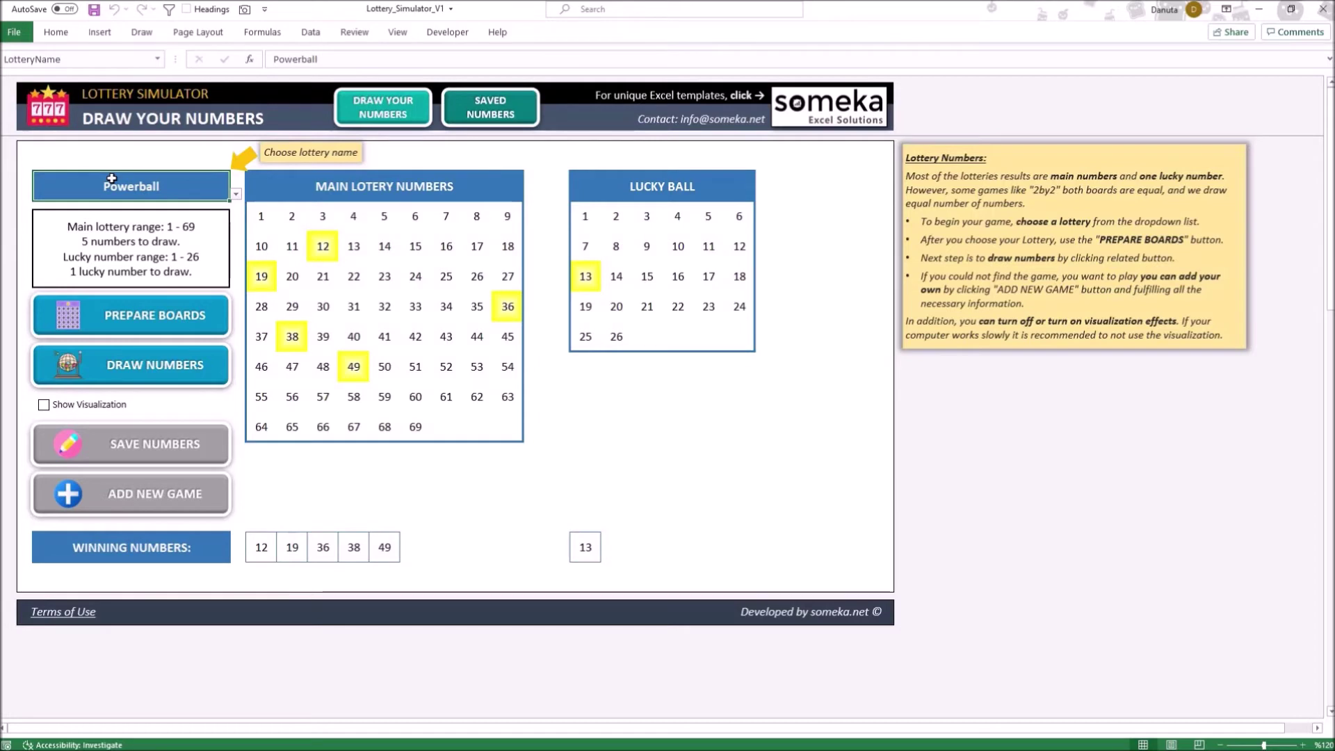
- Select MyLottery as the game and rebuild blank boards for 1–81 and lucky 1–21
{"action": "left_click", "coordinate": [237, 194]}
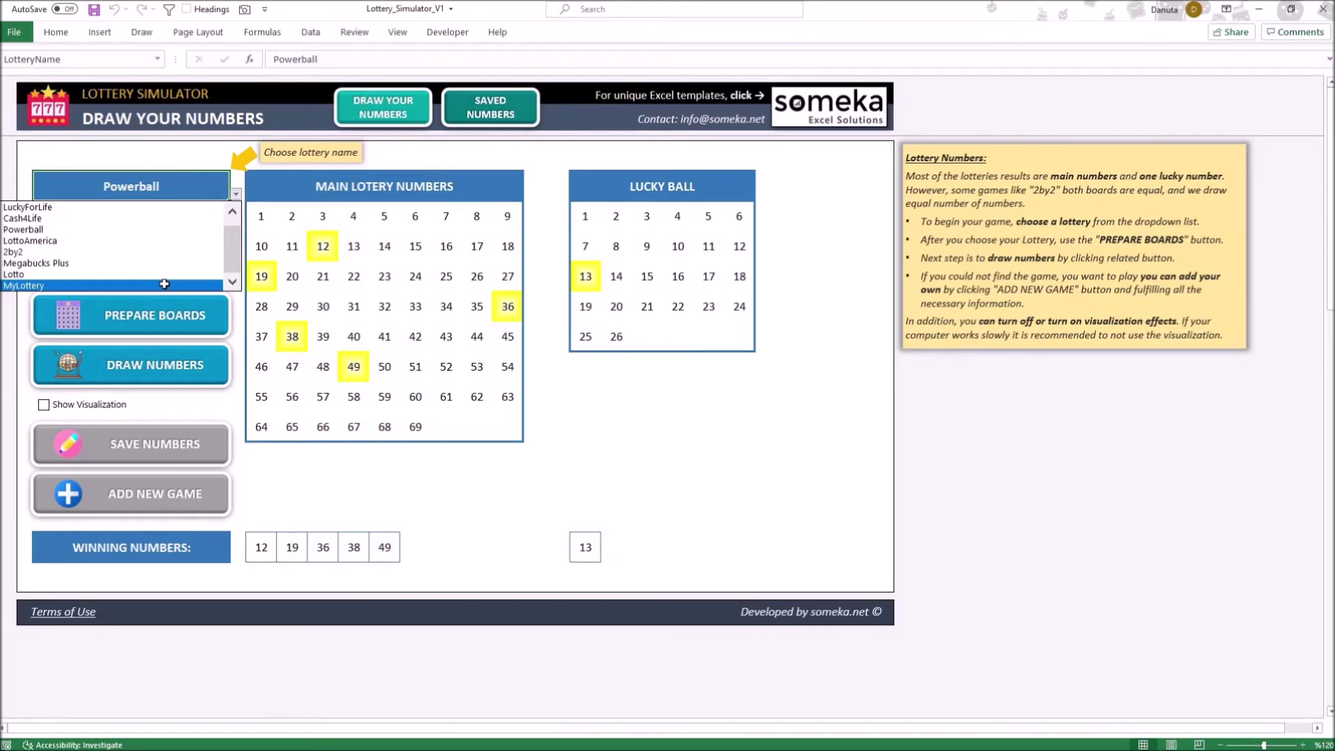
{"action": "left_click", "coordinate": [164, 285]}
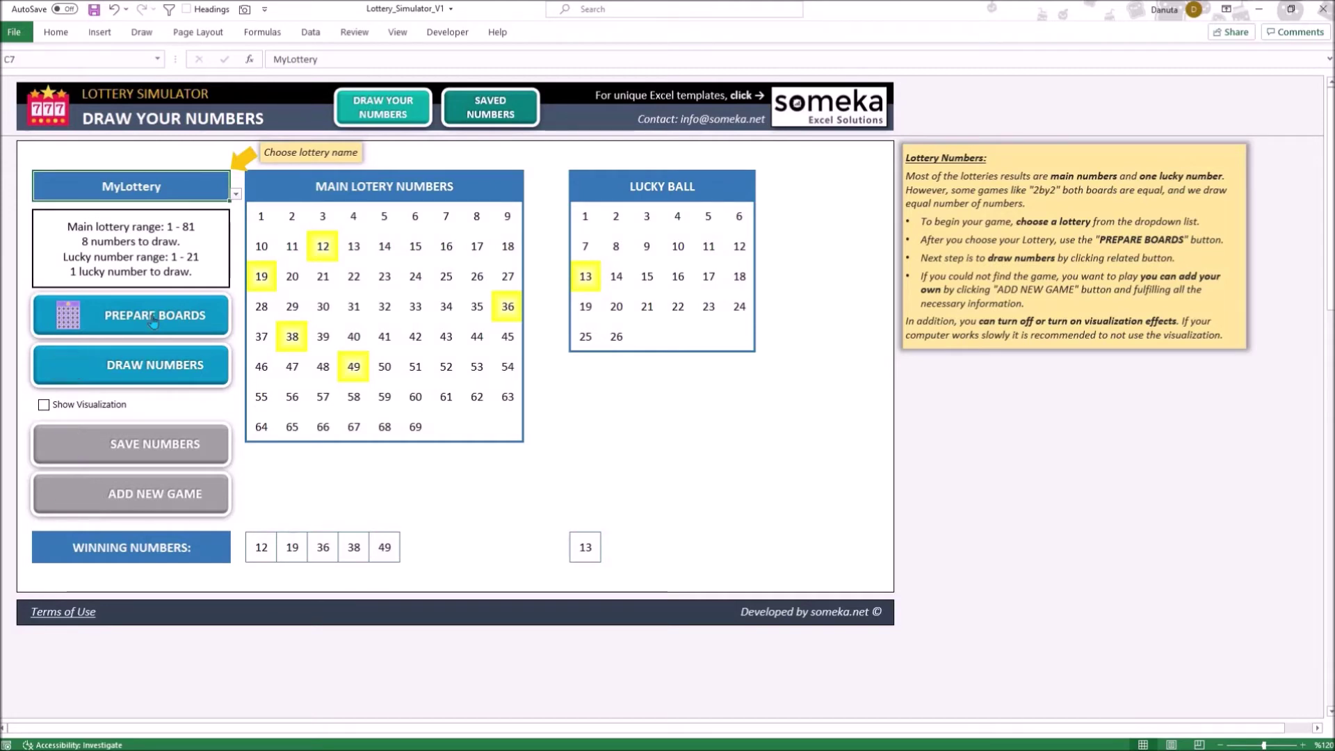
{"action": "left_click", "coordinate": [153, 323]}
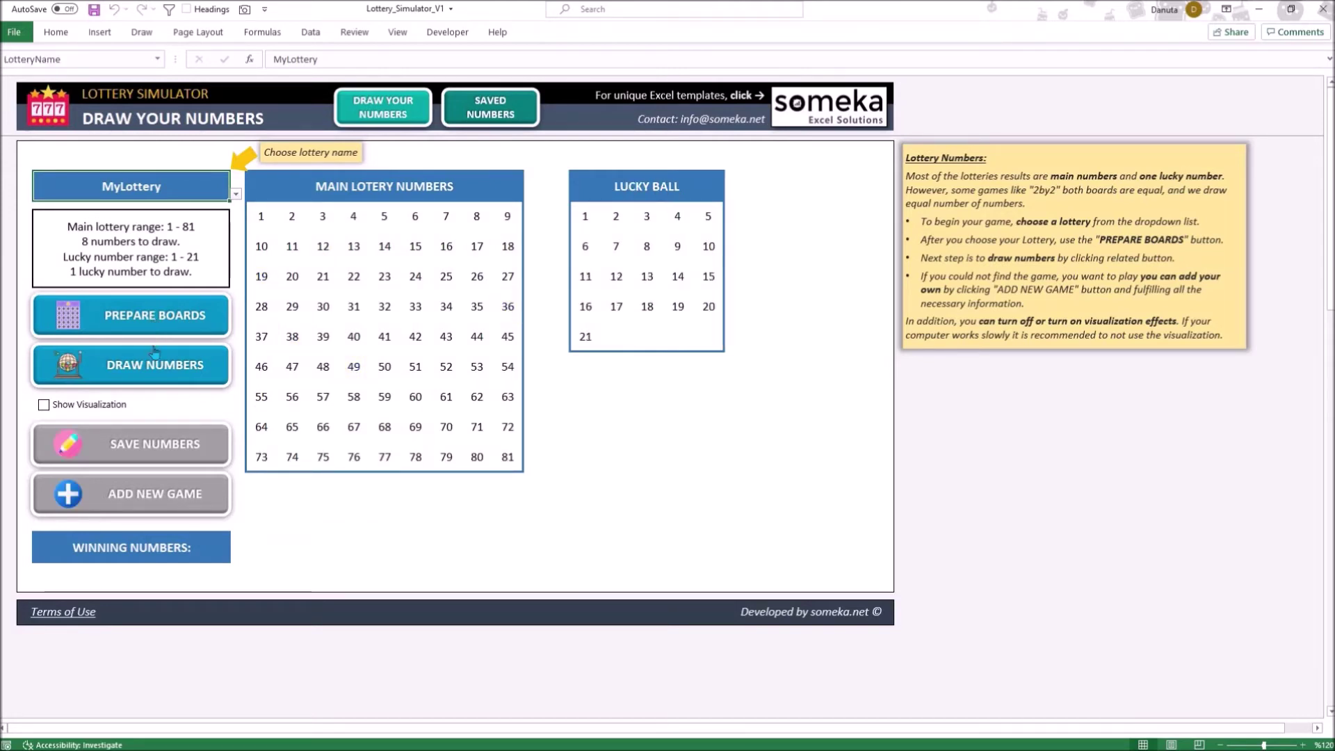
- Draw 14, 16, 23, 24, 28, 50, 70, 75 with lucky 11 and save the numbers
{"action": "left_click", "coordinate": [152, 379]}
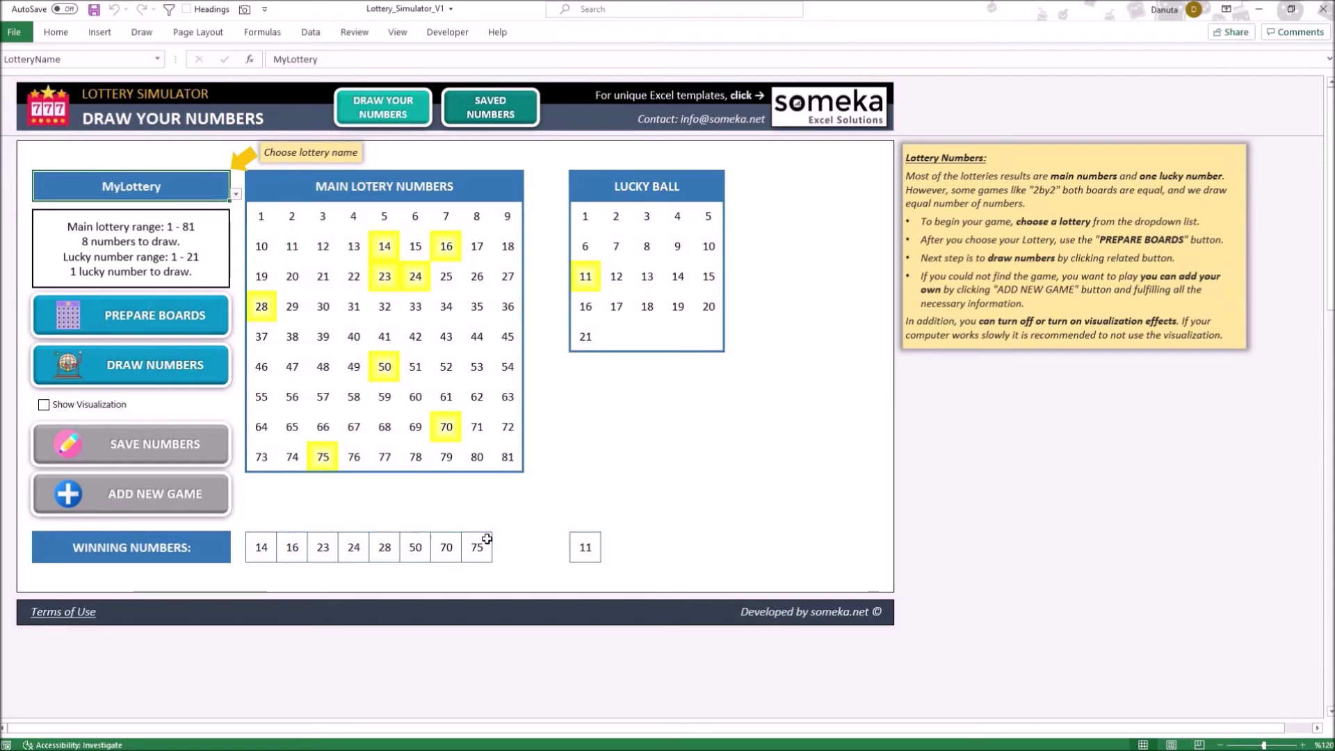
{"action": "left_click", "coordinate": [141, 445]}
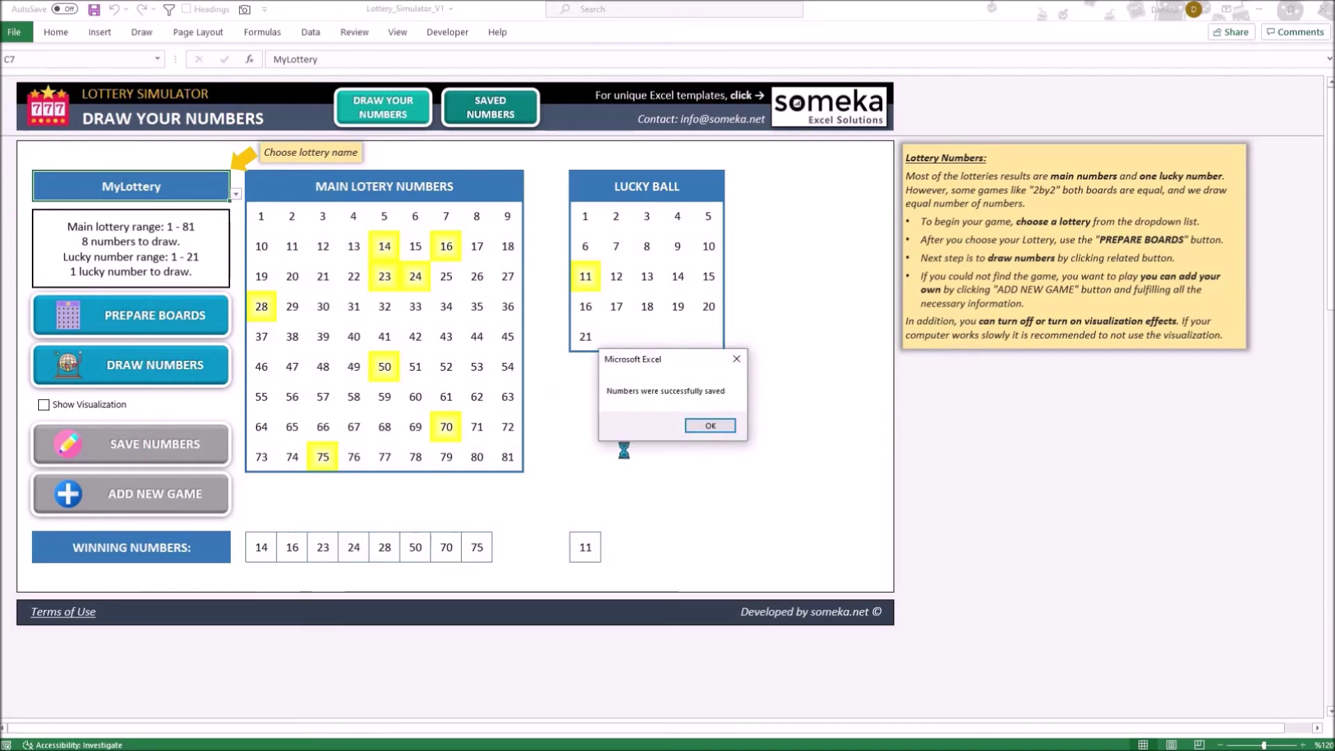
{"action": "left_click", "coordinate": [728, 428]}
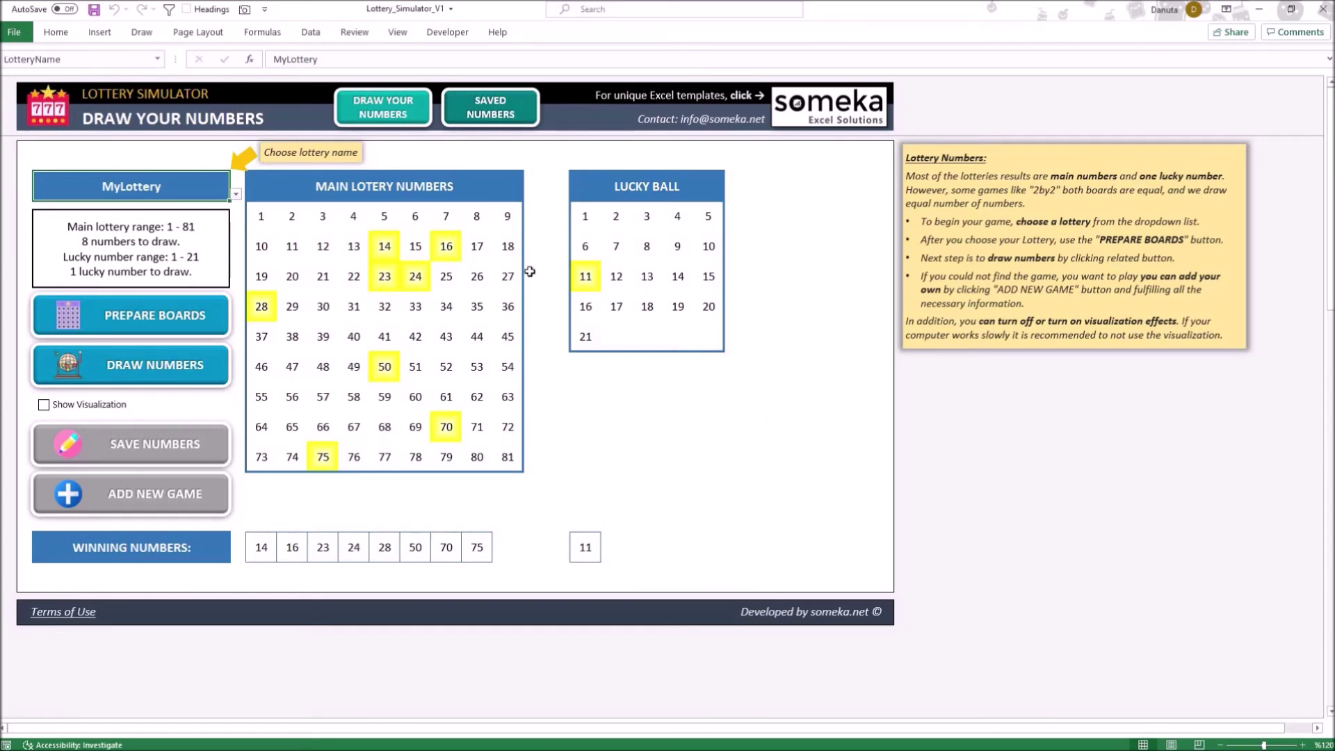
- Show the Saved Numbers sheet and select the MyLottery row's blank Comment cell F6
{"action": "left_click", "coordinate": [490, 108]}
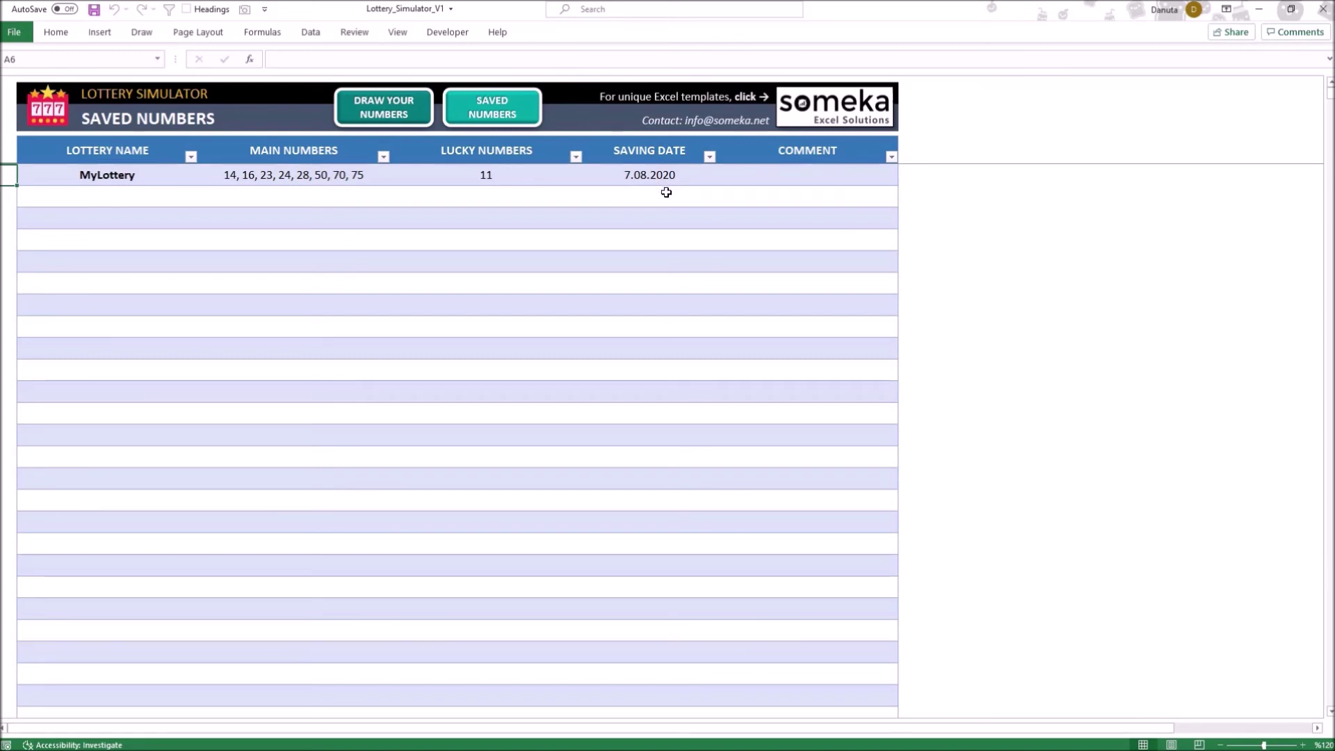
{"action": "left_click", "coordinate": [763, 184]}
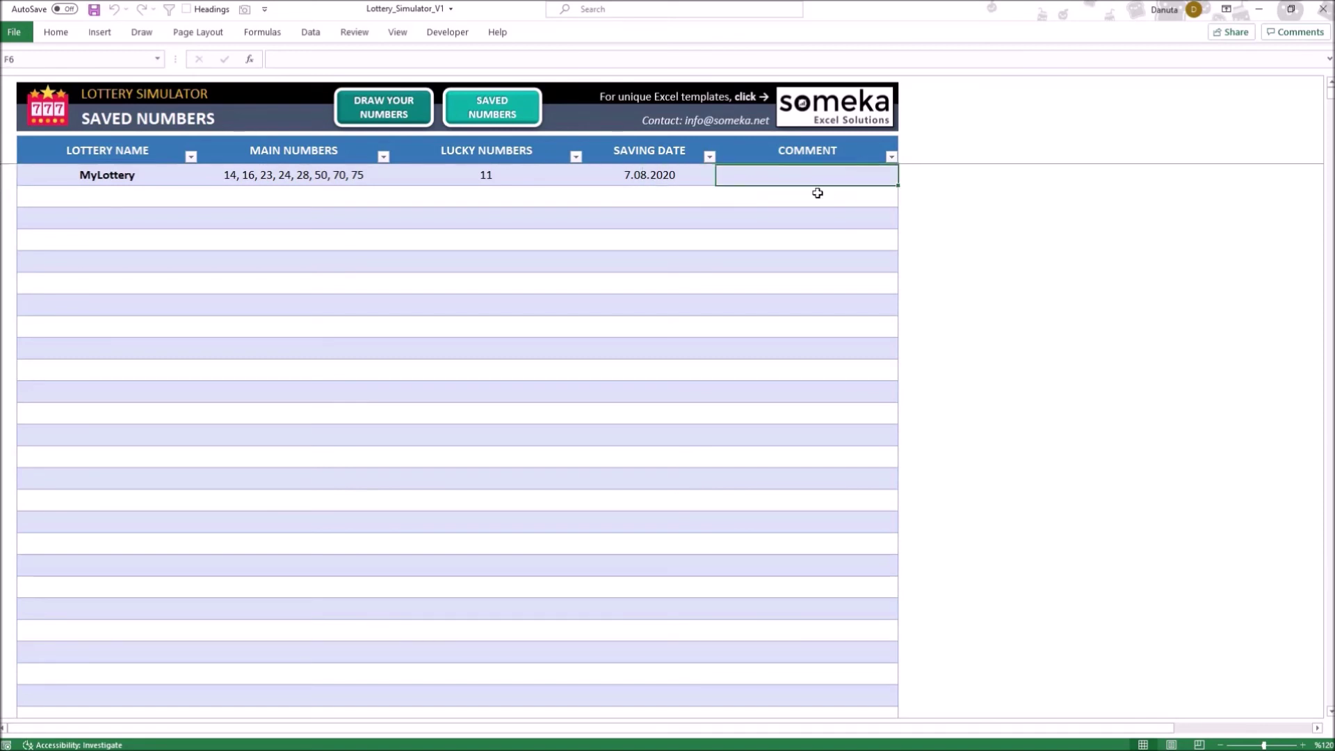